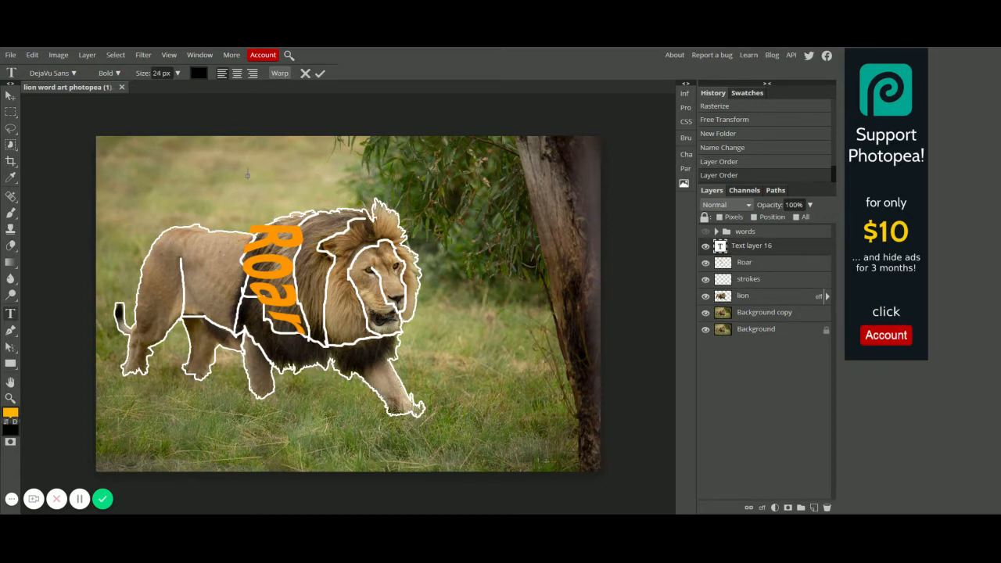
Enter the text ELEGANT above the lion and set its colour to red ff0606.
type("ELEGANT")
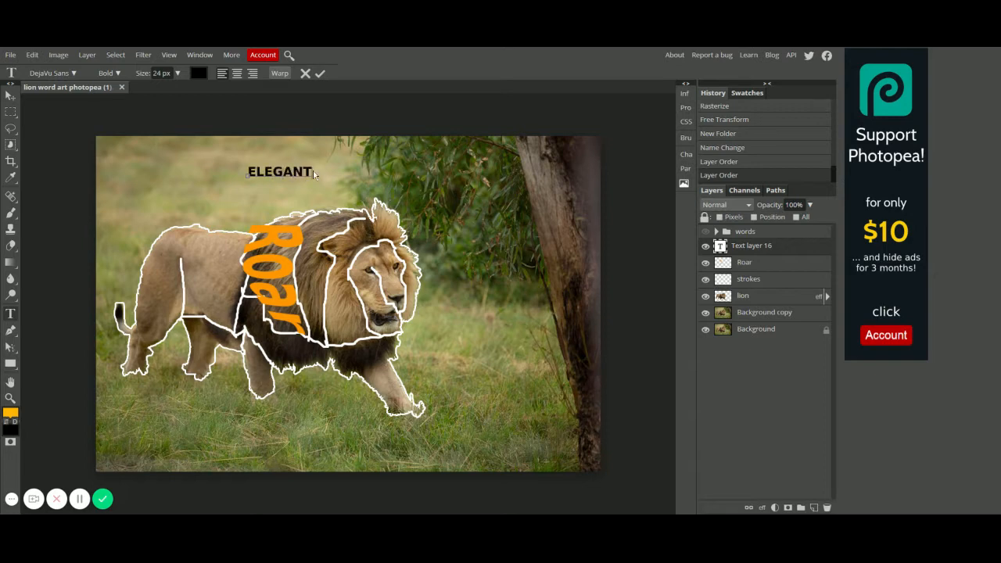
left_click_drag(313, 173, 246, 173)
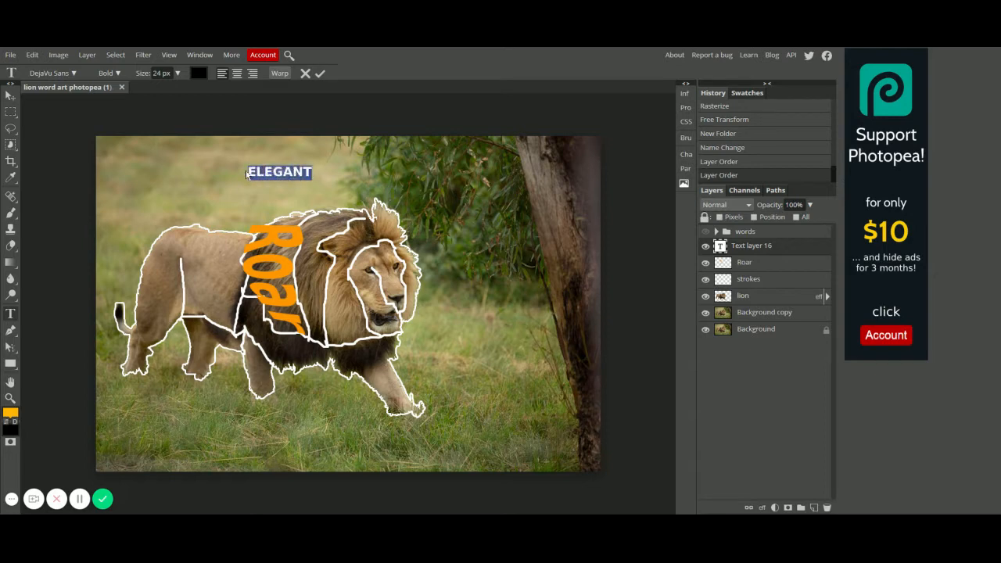
left_click(198, 74)
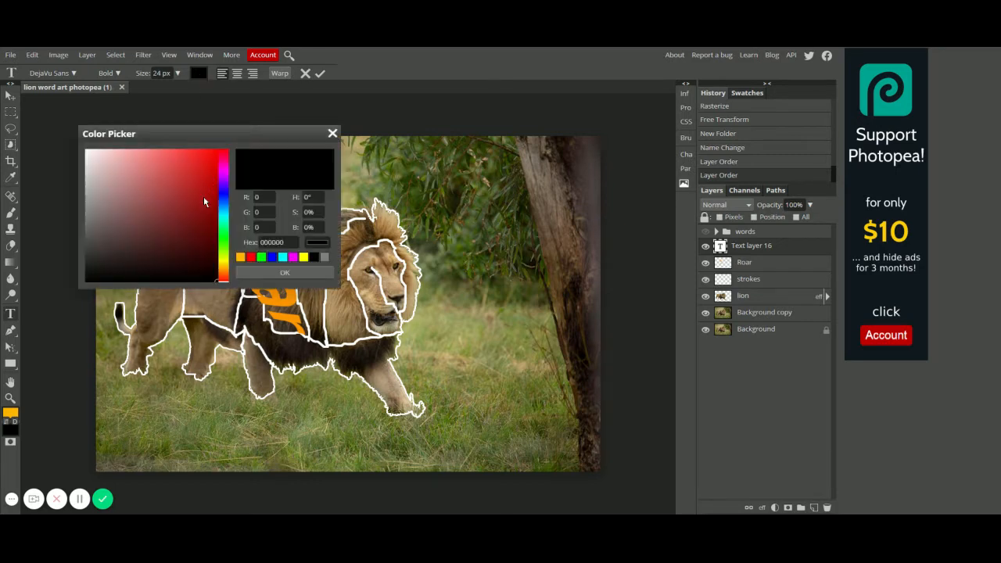
left_click_drag(204, 196, 218, 153)
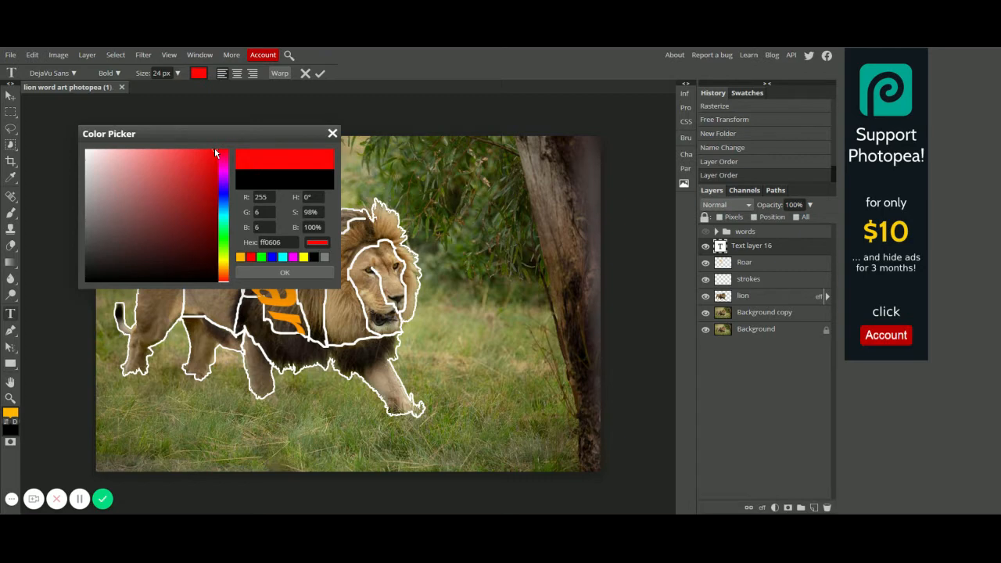
left_click(285, 272)
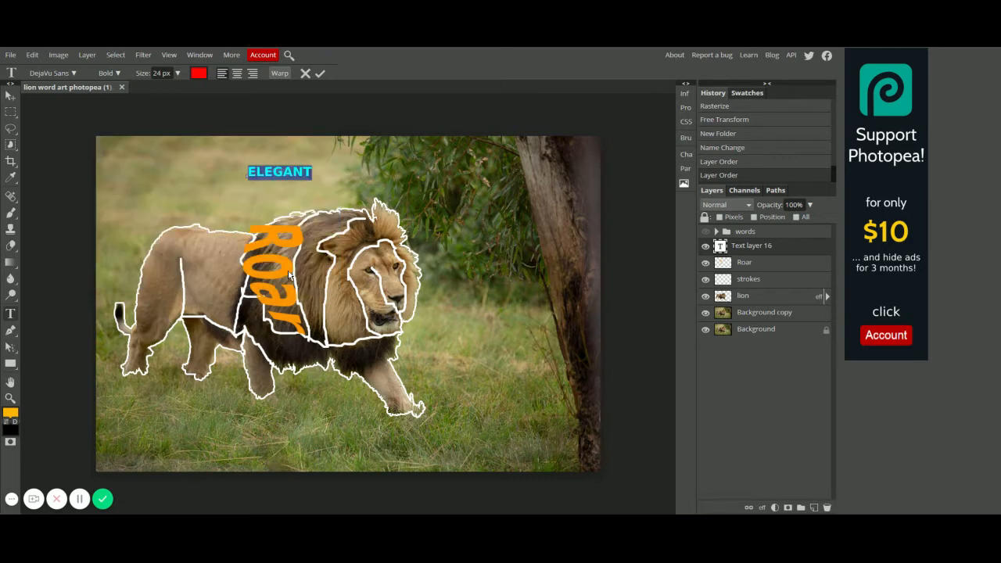
left_click(324, 73)
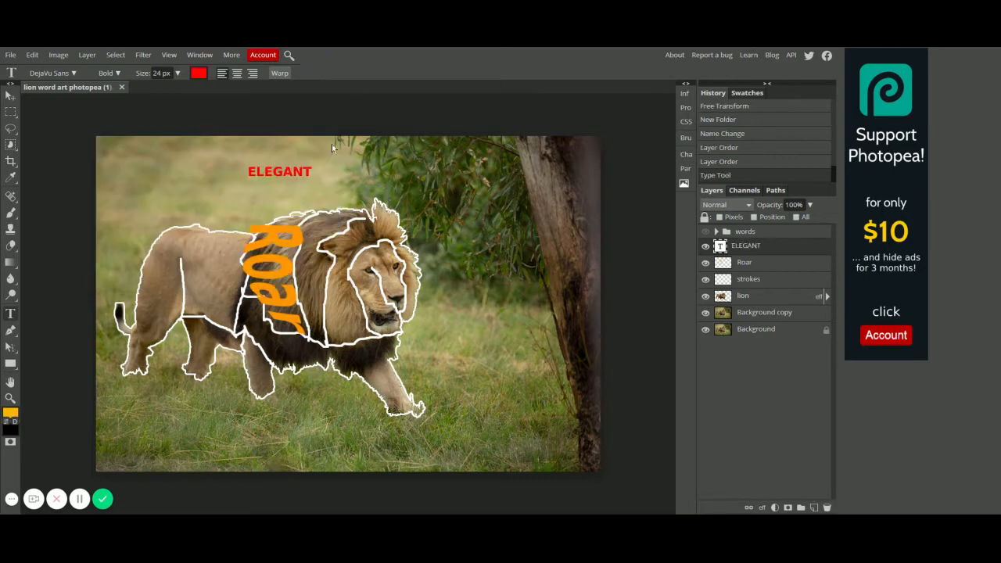
double_click(301, 175)
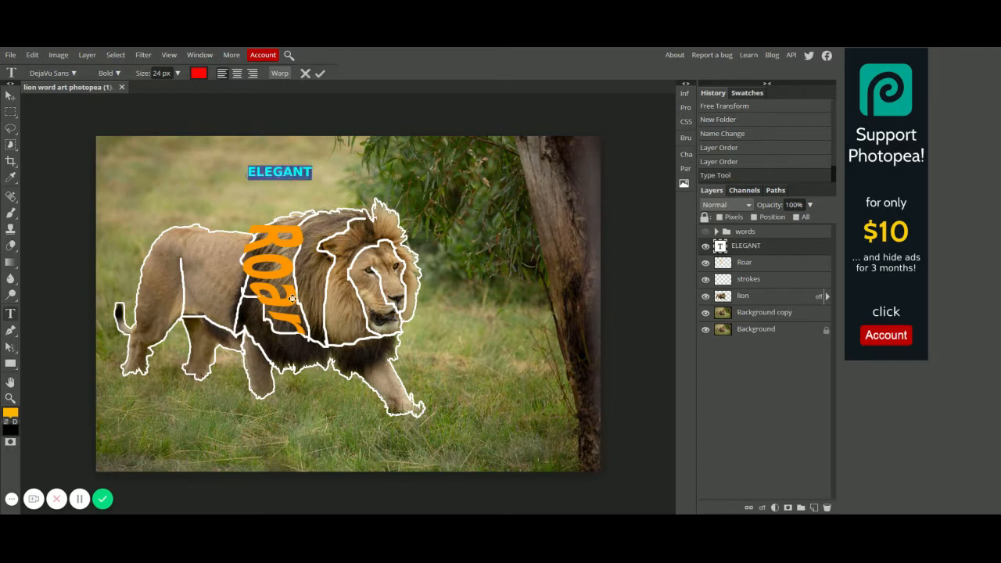
left_click(199, 75)
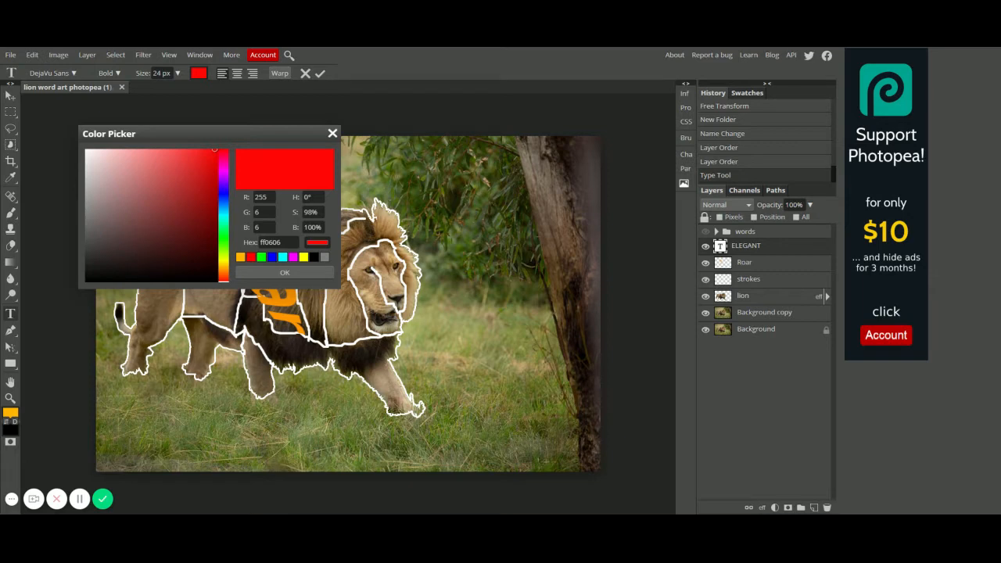
left_click(240, 256)
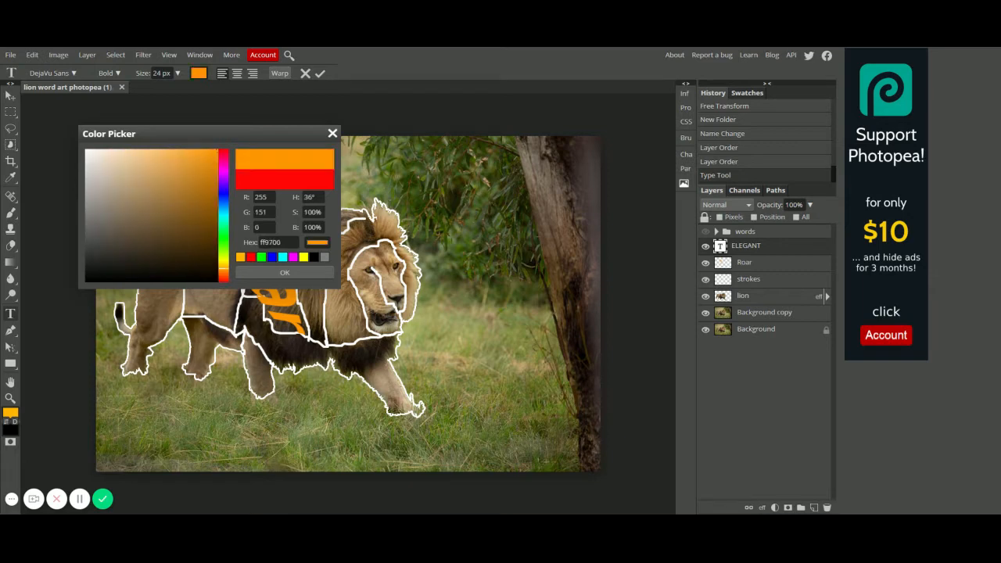
left_click(162, 221)
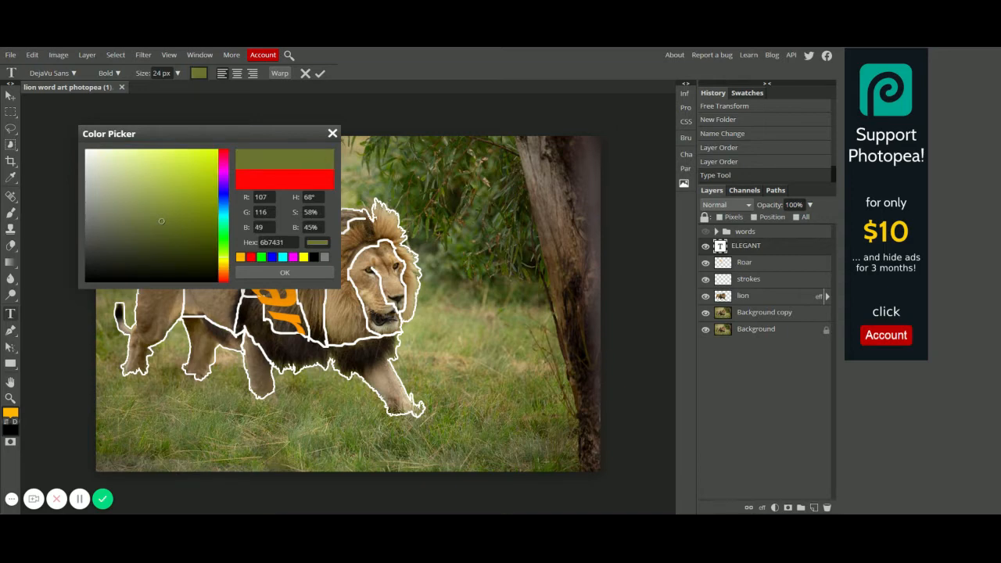
left_click(309, 351)
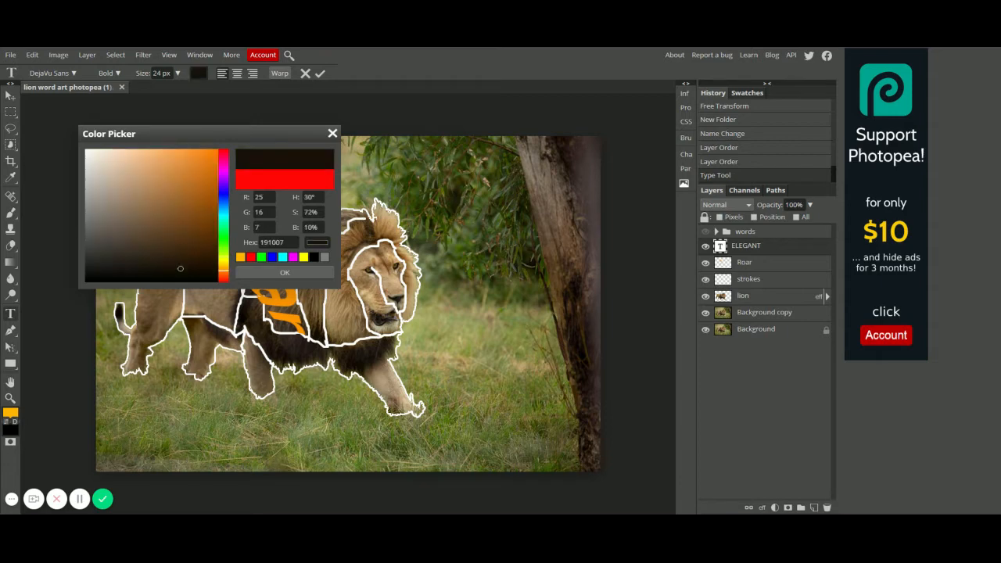
left_click(157, 234)
left_click(115, 221)
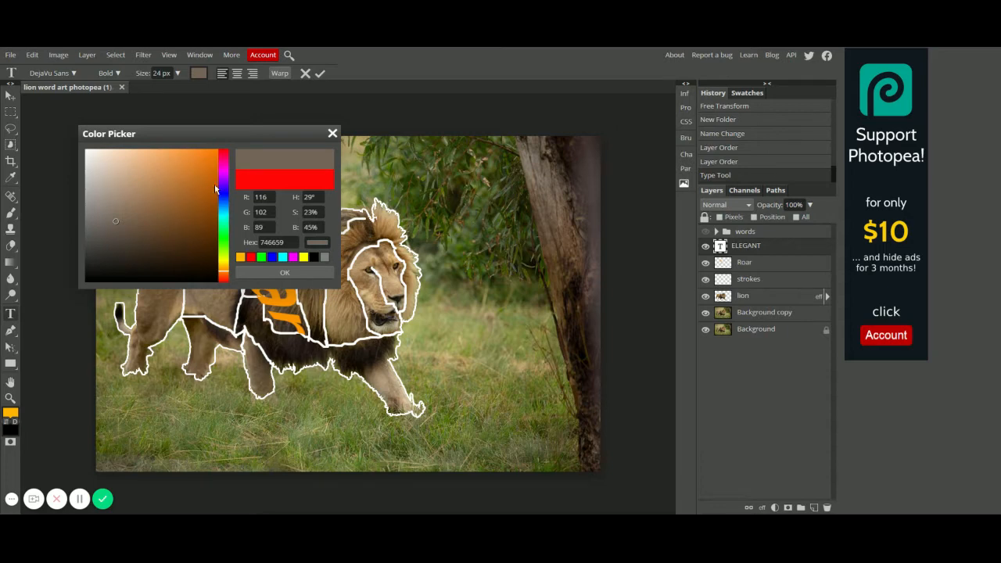
left_click(332, 133)
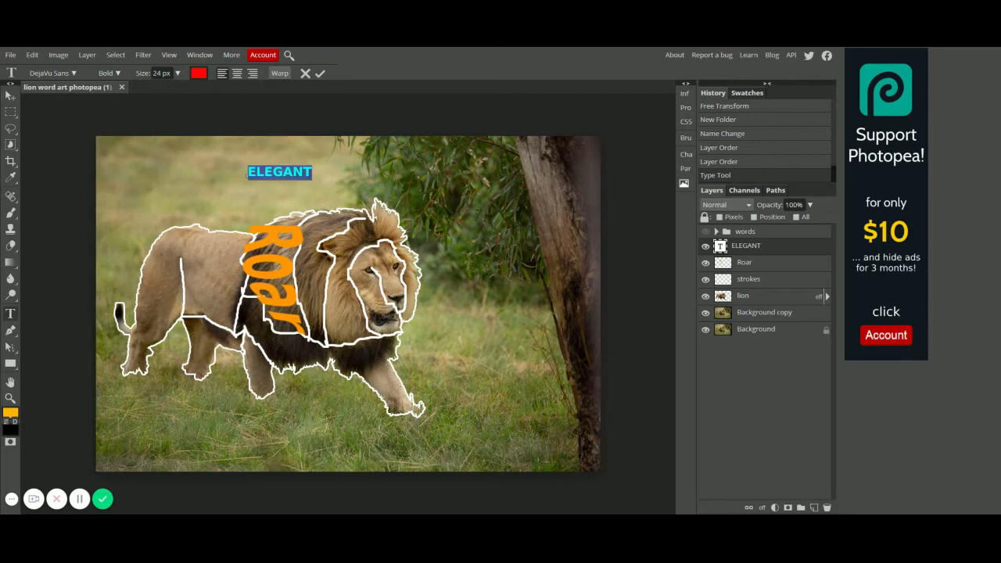
Enlarge the ELEGANT text to 41 px and move it over the mane just above the lion's face.
left_click(178, 74)
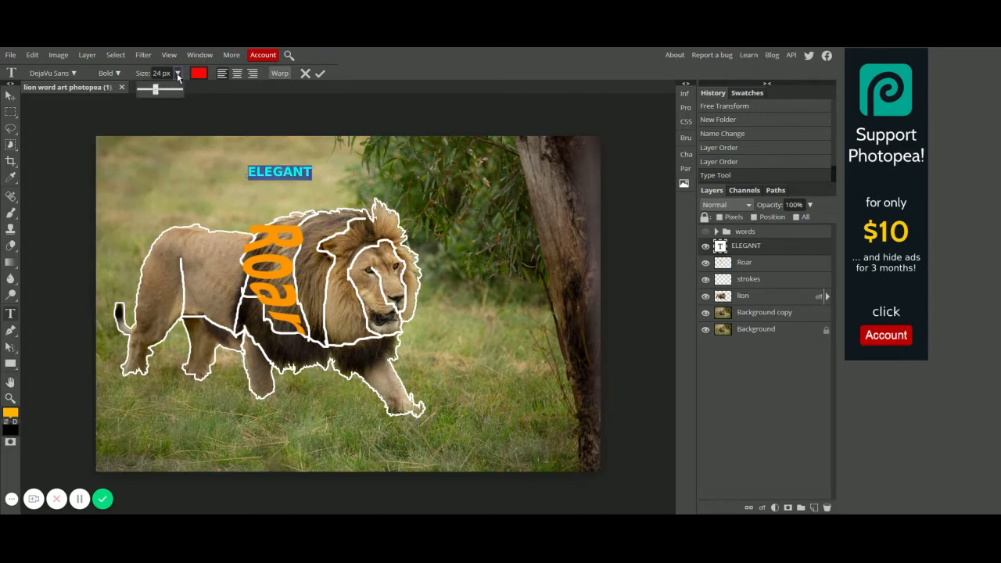
left_click_drag(156, 90, 156, 93)
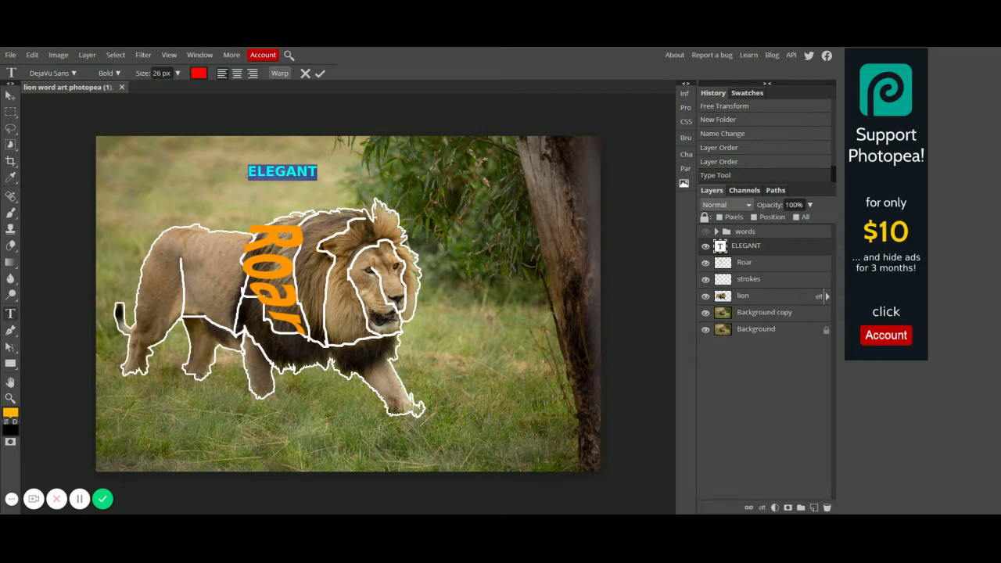
key("ctrl+shift+period")
key("ctrl+shift+period")
key("ctrl+shift+period")
key("ctrl+shift+period")
key("ctrl+shift+comma")
key("ctrl+shift+comma")
key("ctrl+shift+comma")
key("ctrl+shift+comma")
key("ctrl+shift+comma")
key("ctrl+shift+comma")
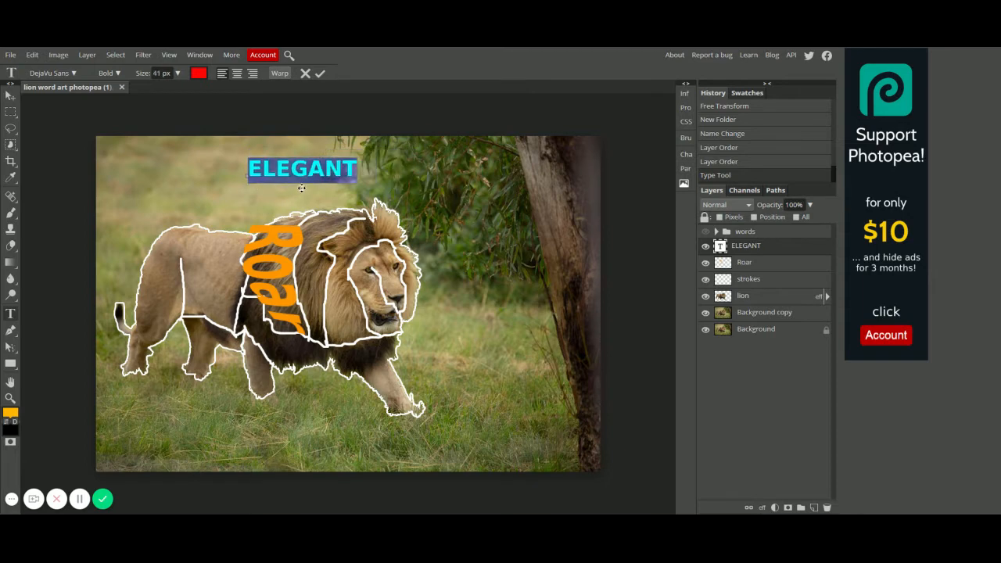
left_click_drag(301, 189, 374, 257)
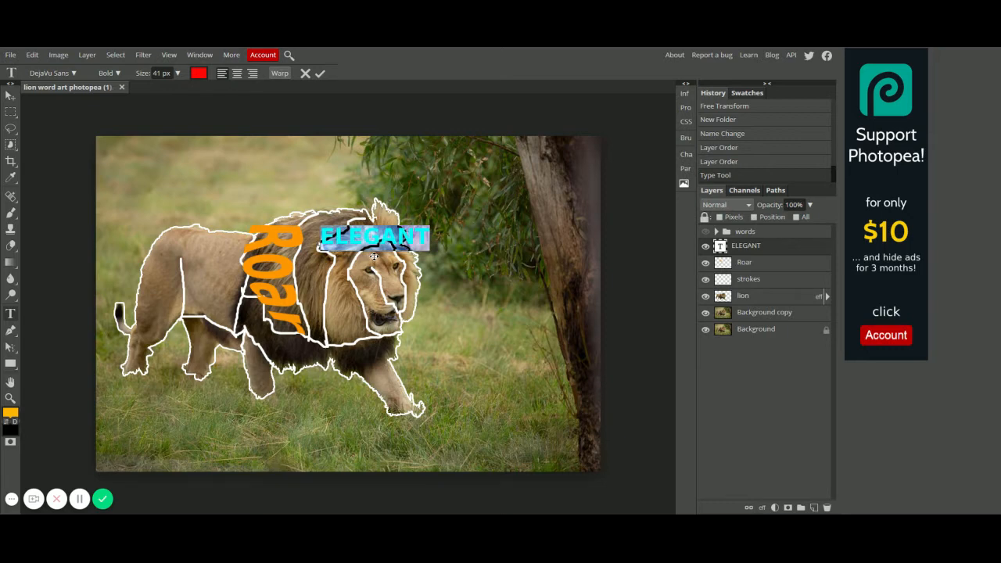
left_click(321, 74)
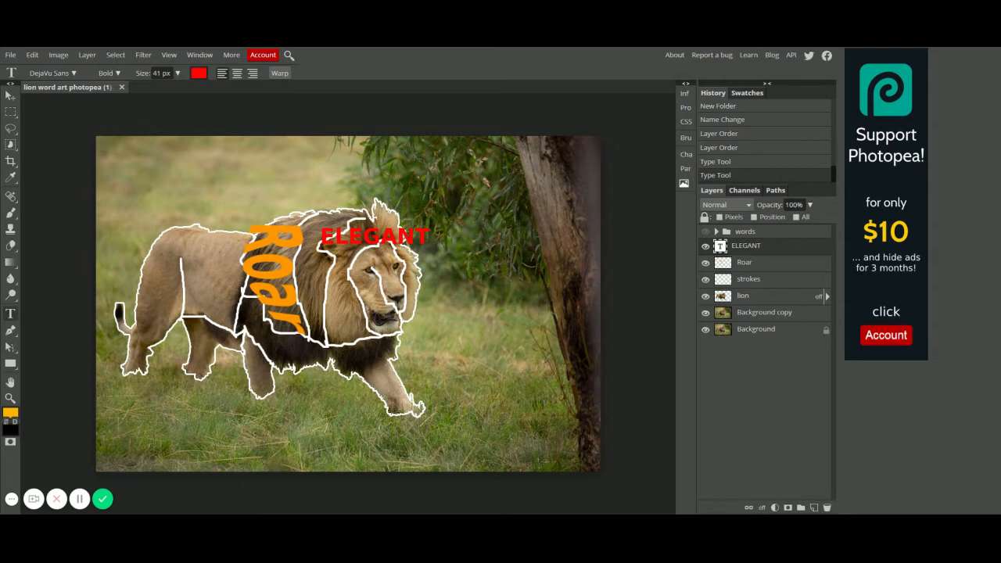
Free-transform ELEGANT: rotate it to -87.8°, stretch its height to 137%, and fit it in the mane section beside the face.
left_click(32, 55)
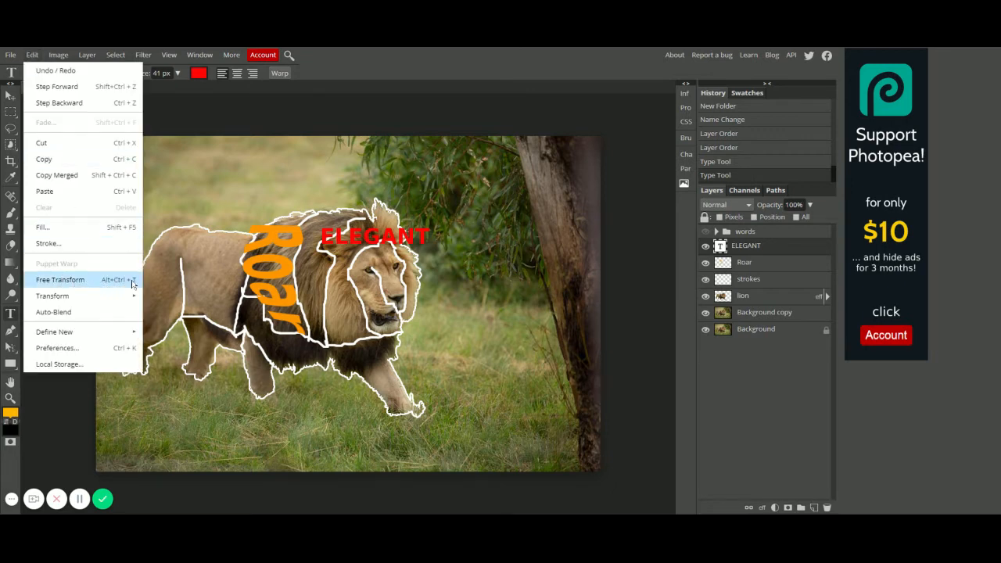
mouse_move(133, 296)
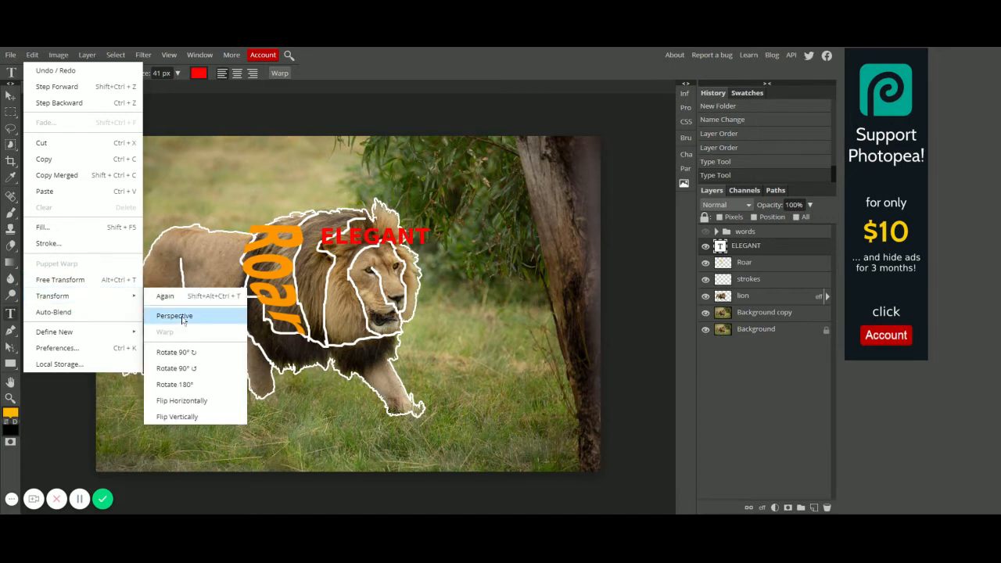
left_click(63, 280)
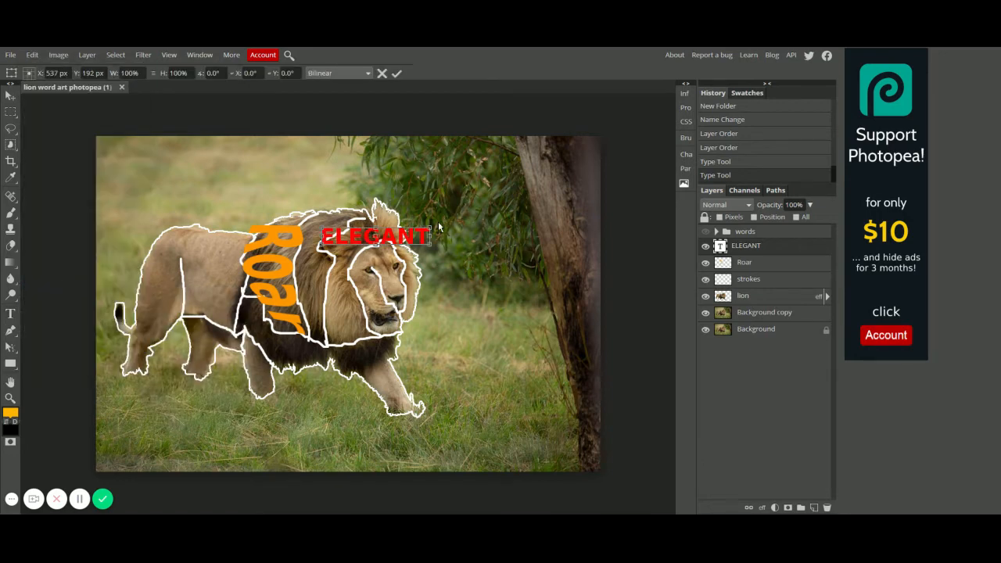
left_click_drag(436, 227, 367, 176)
left_click_drag(358, 252, 320, 302)
key("Down")
key("Down")
key("Down")
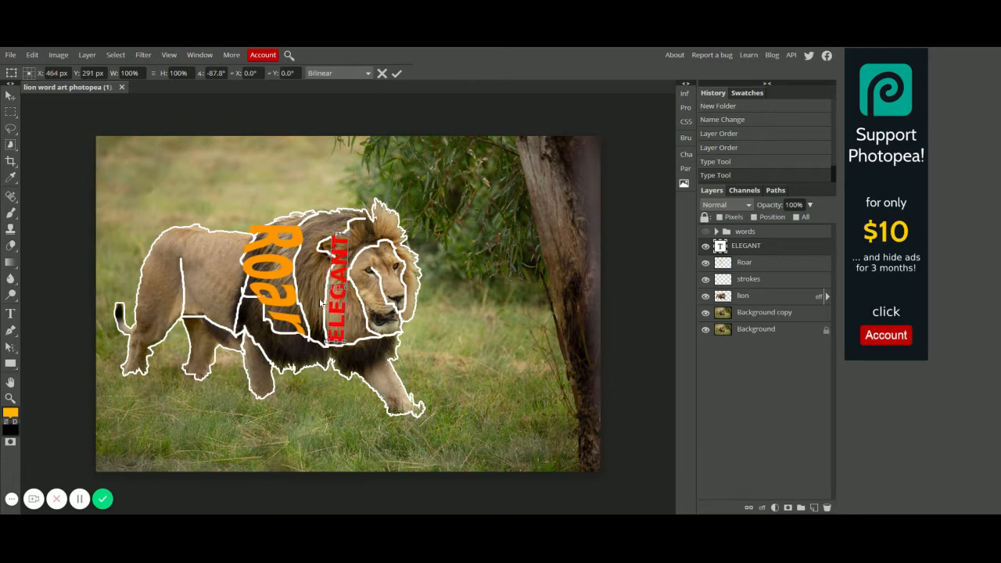
left_click_drag(345, 291, 329, 289)
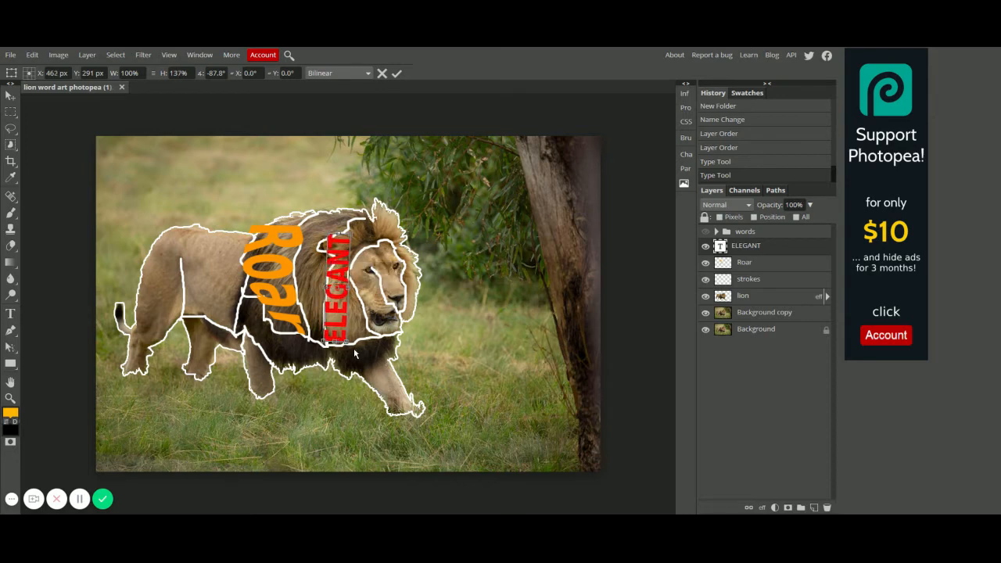
left_click_drag(354, 354, 360, 353)
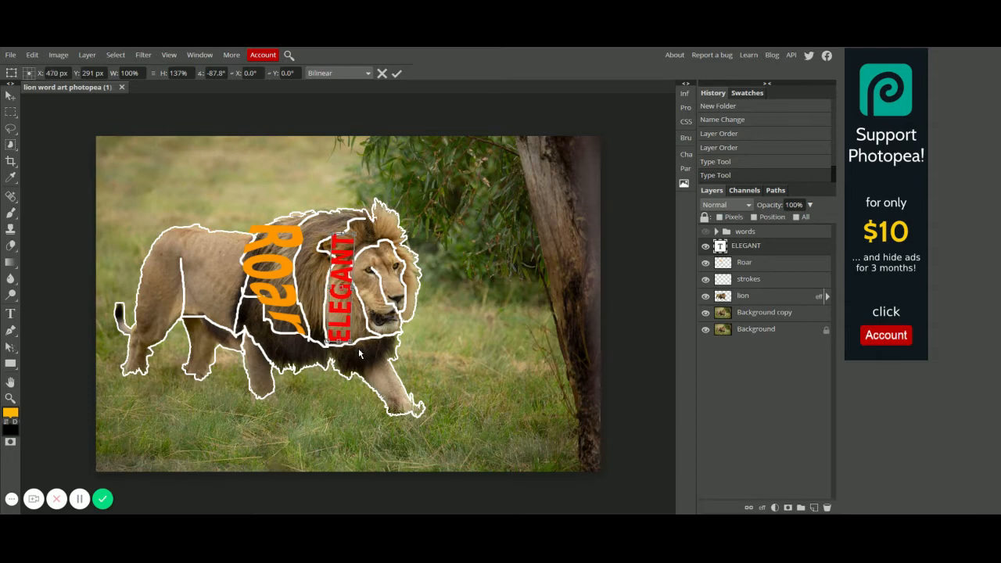
left_click(397, 74)
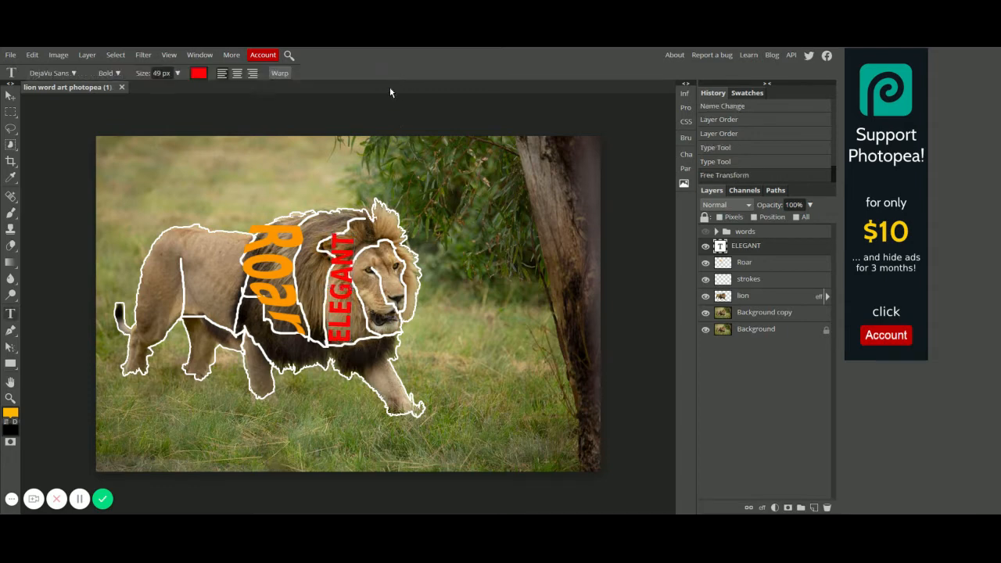
Warp the ELEGANT text with the Bulge style: 16% bend, -37% horizontal distortion and -10% vertical distortion.
left_click(279, 74)
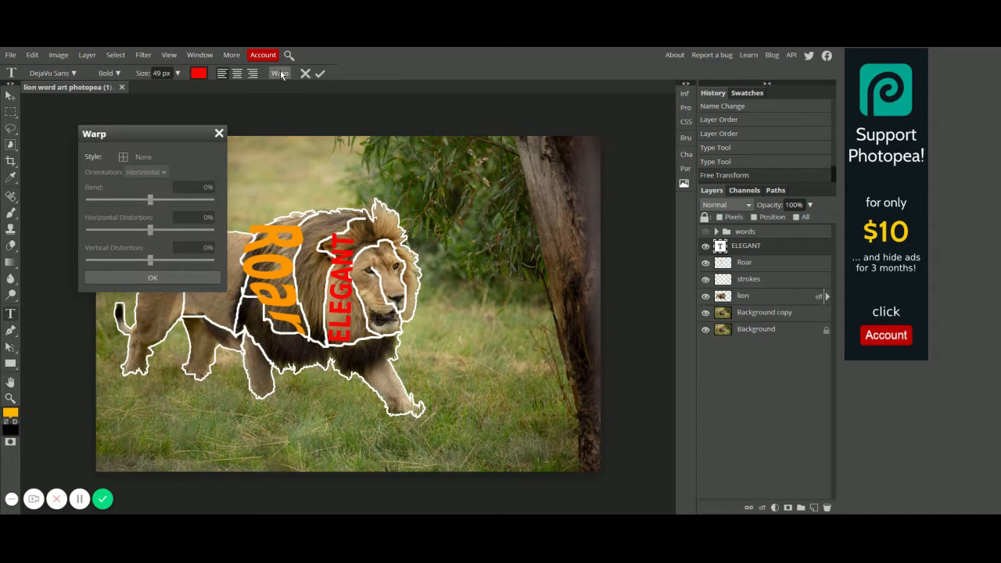
left_click(145, 157)
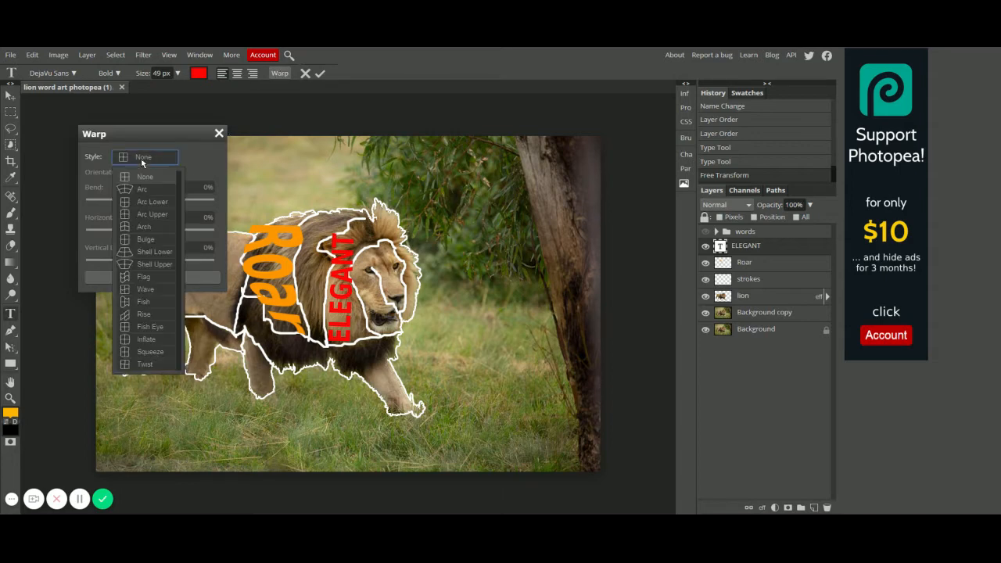
left_click(145, 239)
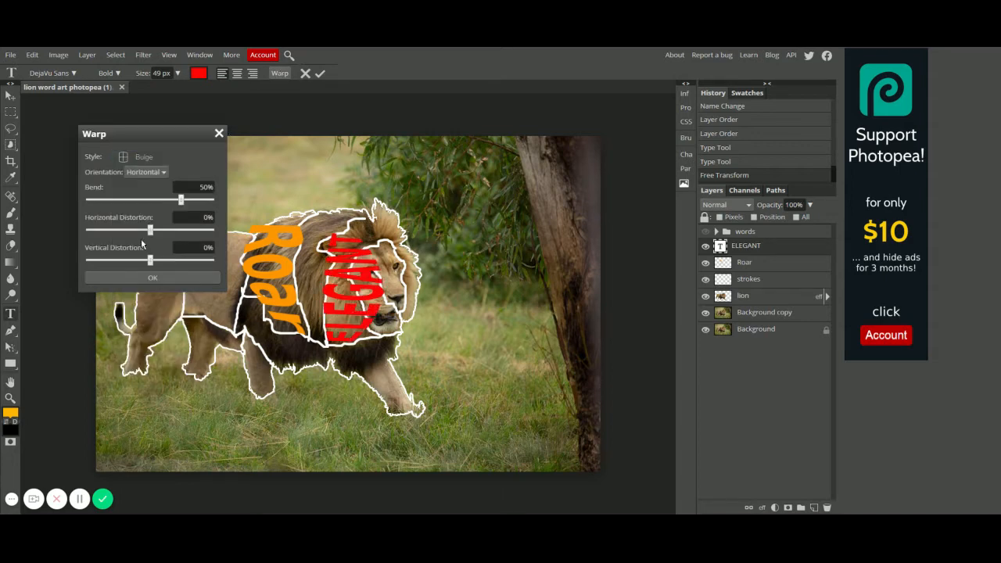
left_click_drag(181, 199, 145, 264)
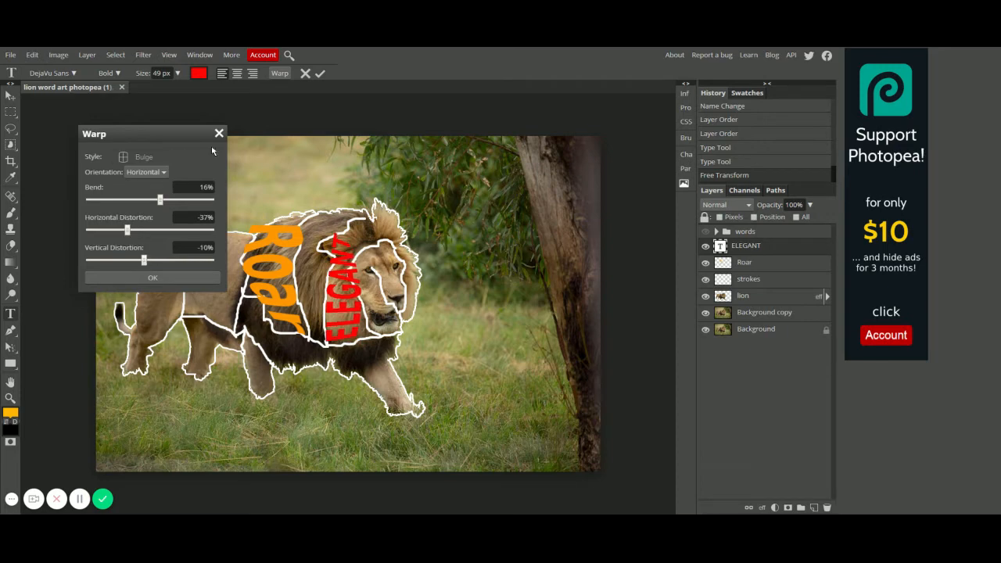
left_click(158, 275)
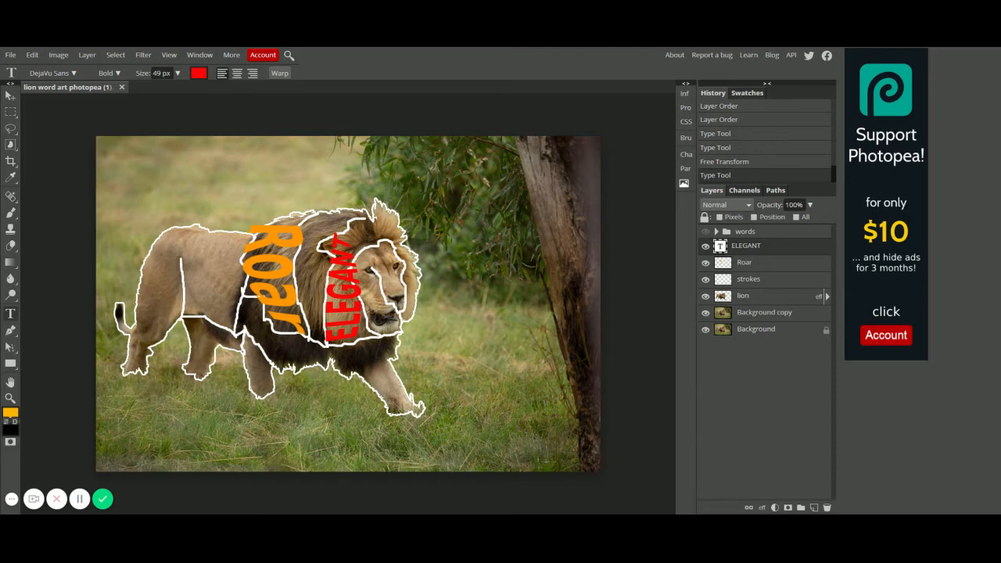
Rasterize the ELEGANT text layer and start a free-form Warp transform on it.
right_click(773, 247)
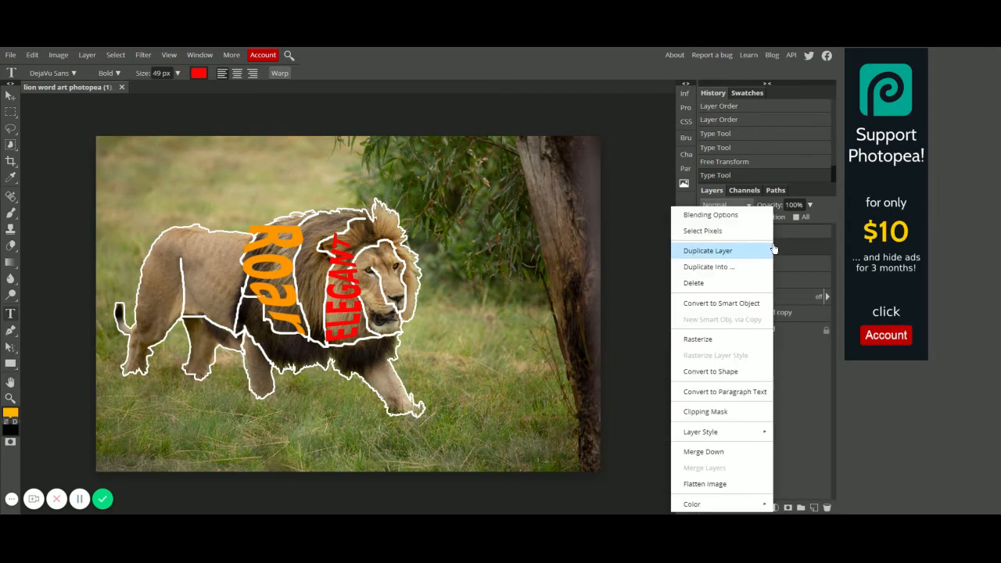
left_click(706, 341)
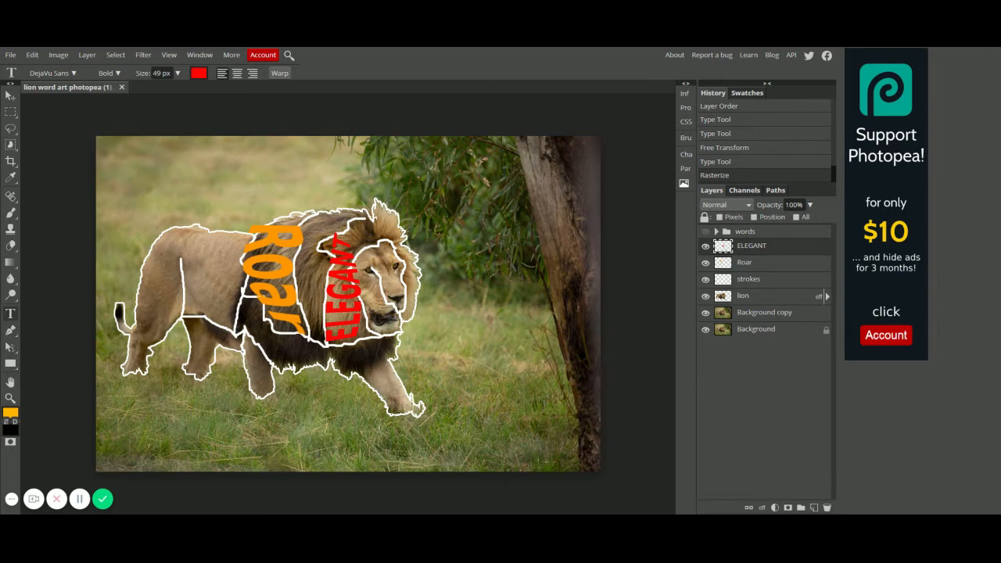
left_click(33, 54)
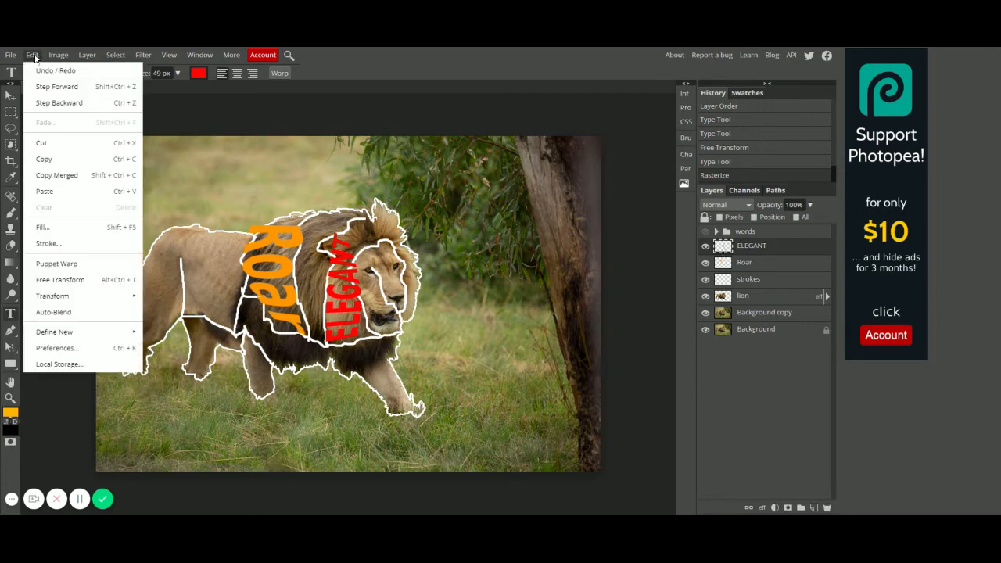
mouse_move(60, 298)
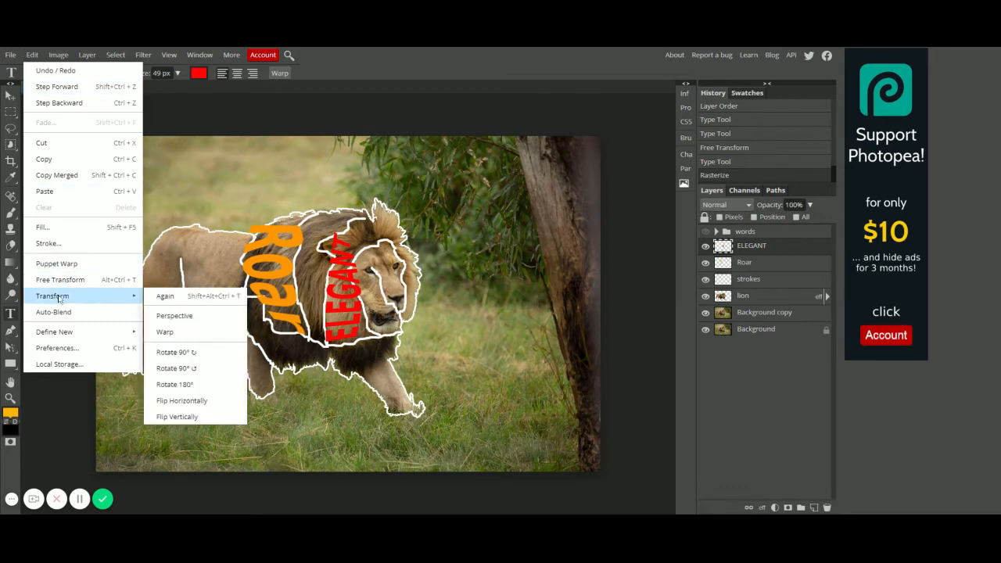
left_click(190, 336)
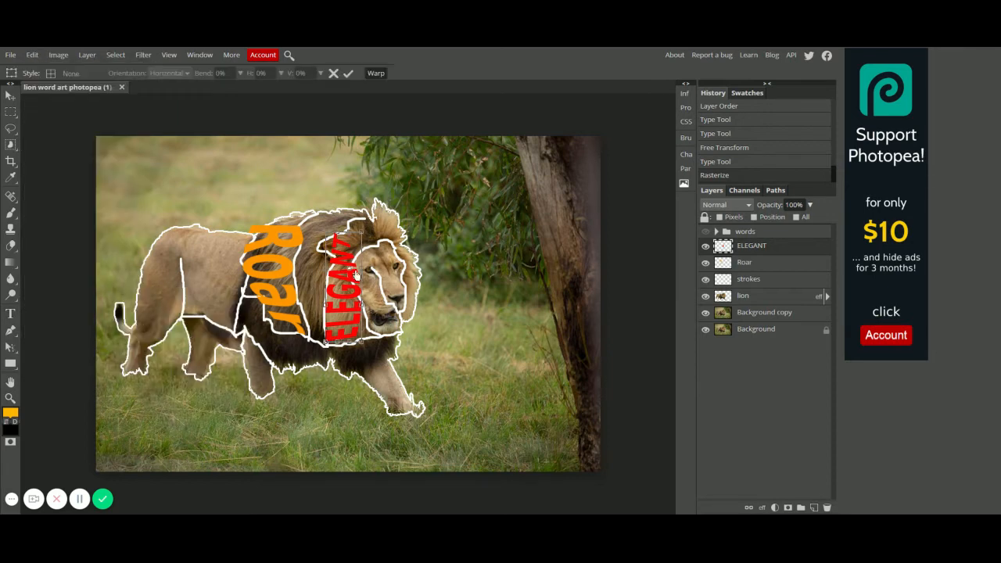
Stretch the upper face-side corner of the ELEGANT warp out over the forehead and bend its adjoining edge inward around the face outline.
scroll(405, 276, "up", 5)
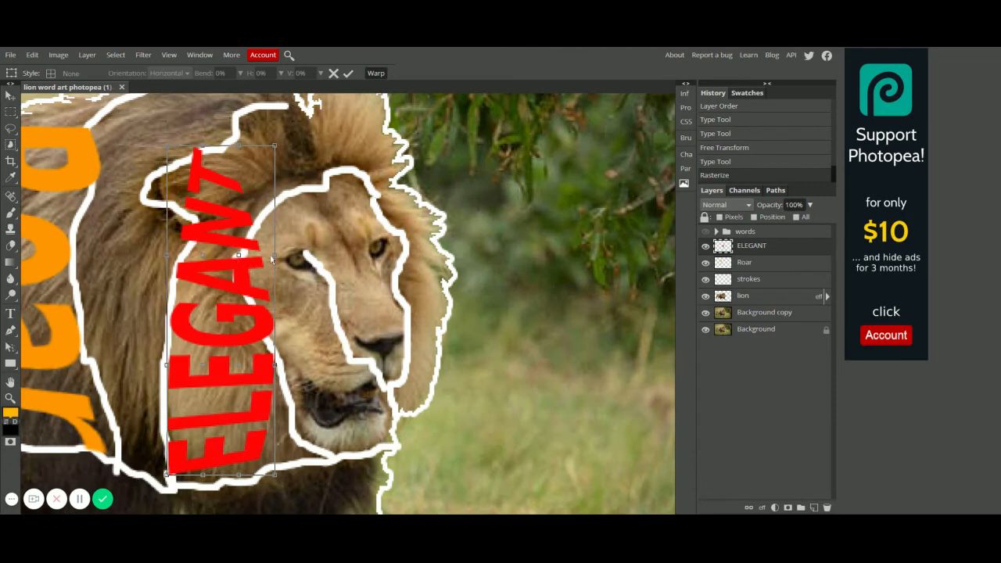
scroll(374, 280, "down", 2)
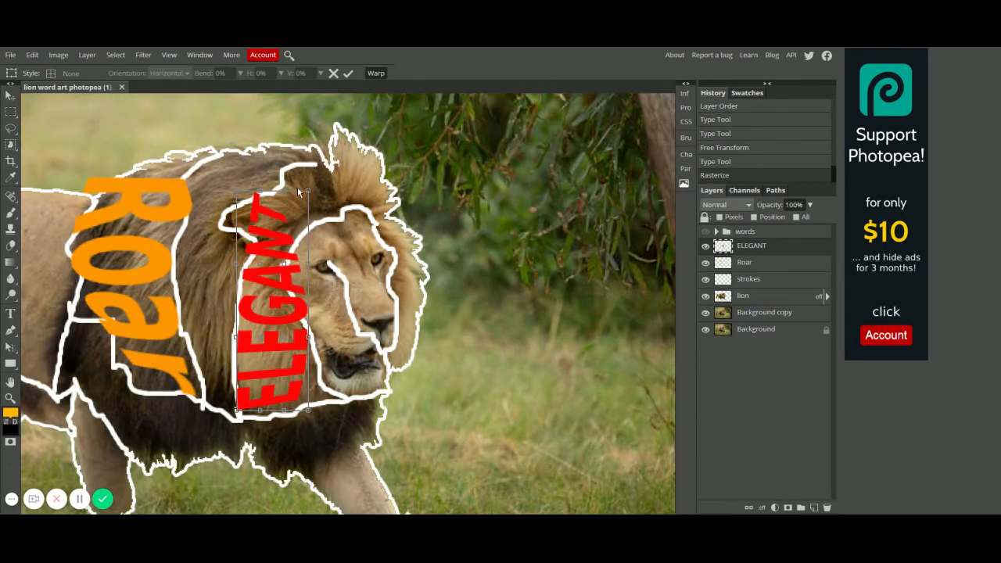
mouse_move(308, 194)
left_mouse_down()
mouse_move(342, 190)
mouse_move(316, 193)
left_mouse_up()
left_click_drag(312, 270, 283, 267)
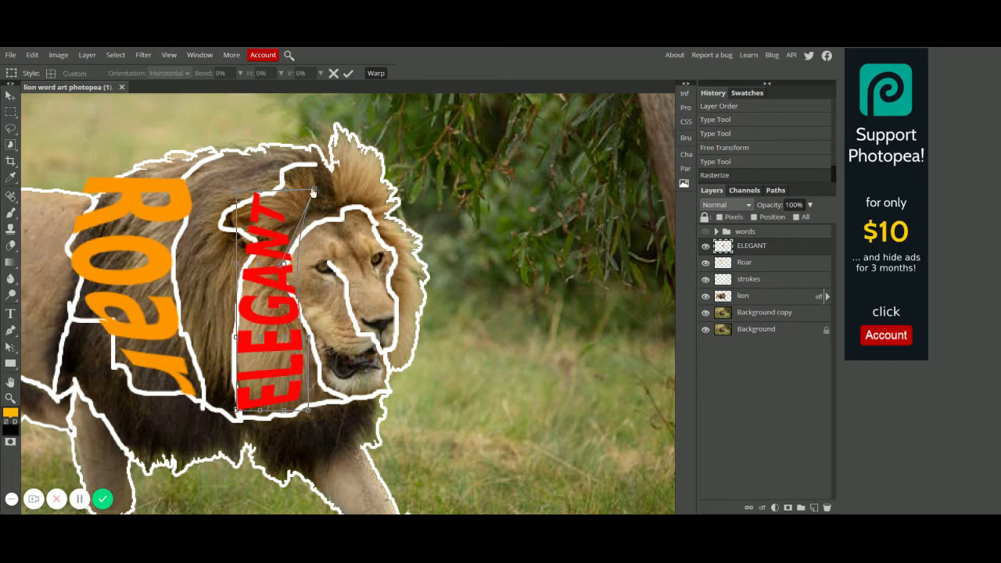
left_click_drag(314, 193, 436, 181)
left_click_drag(289, 254, 216, 238)
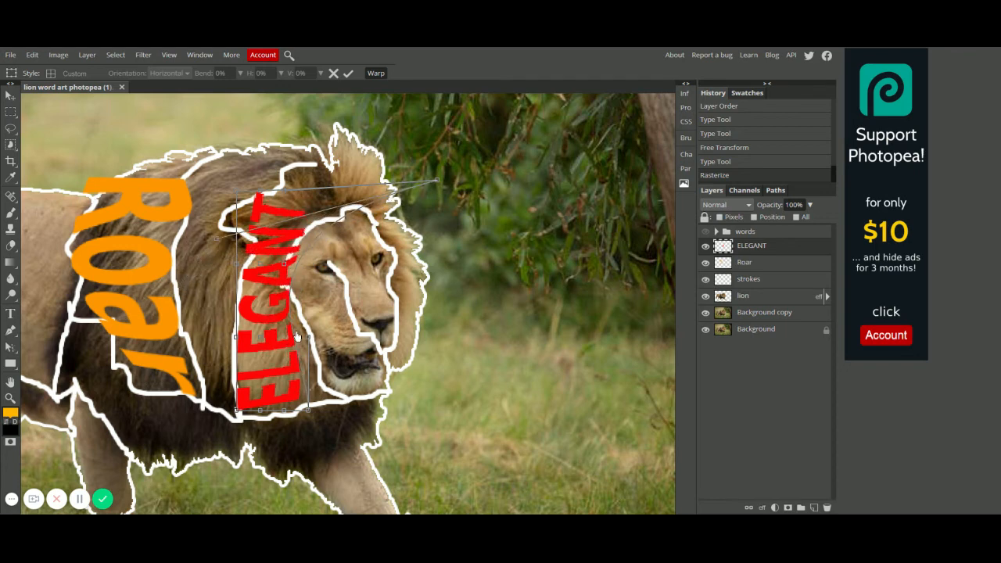
Refine the ELEGANT warp's face-side edge and corners so the letters fill the section down to the jaw outline, and apply it.
left_click_drag(305, 346, 335, 352)
left_click_drag(280, 269, 236, 265)
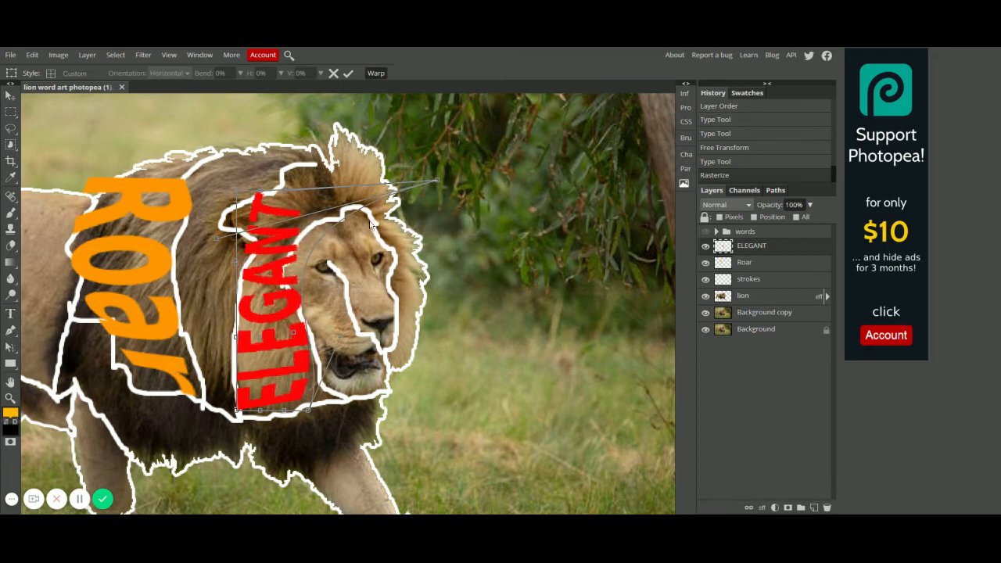
left_click_drag(438, 181, 375, 192)
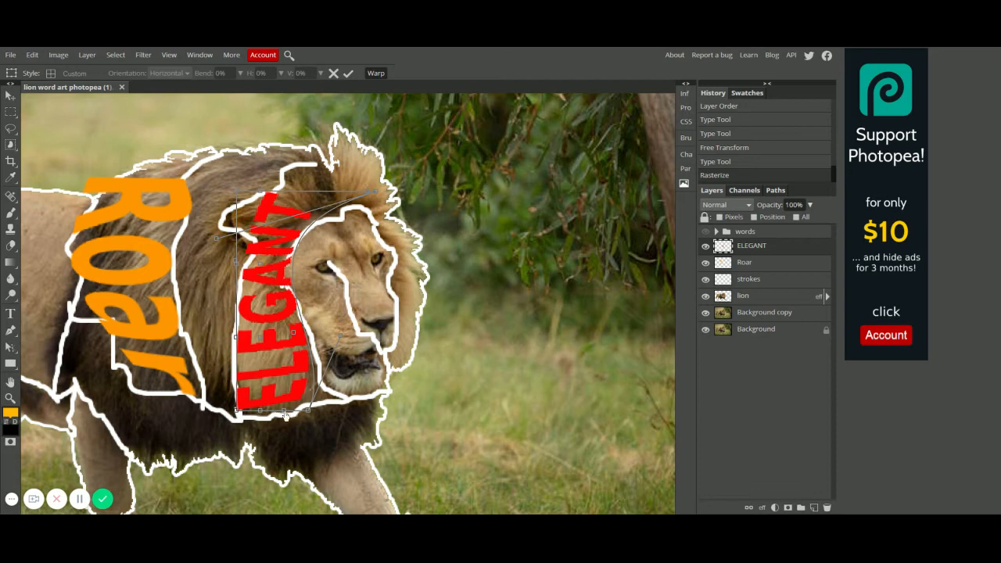
left_click_drag(287, 416, 324, 413)
left_click_drag(341, 339, 343, 358)
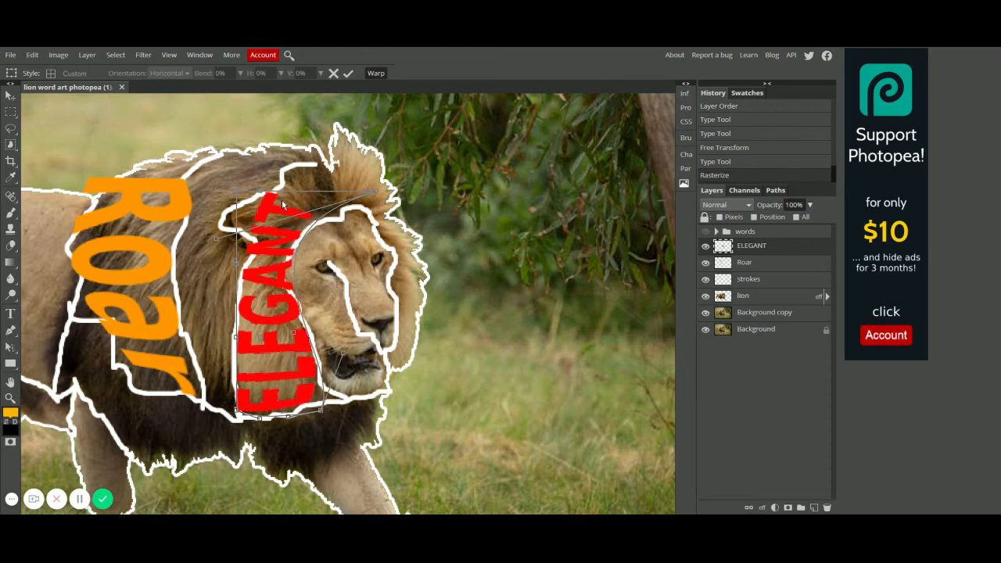
left_click(348, 73)
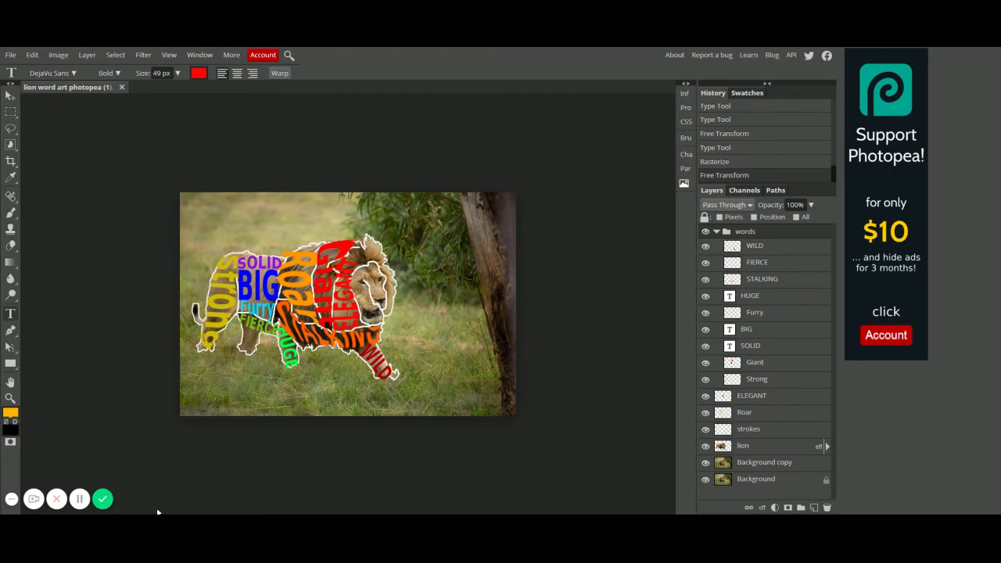
left_click(79, 499)
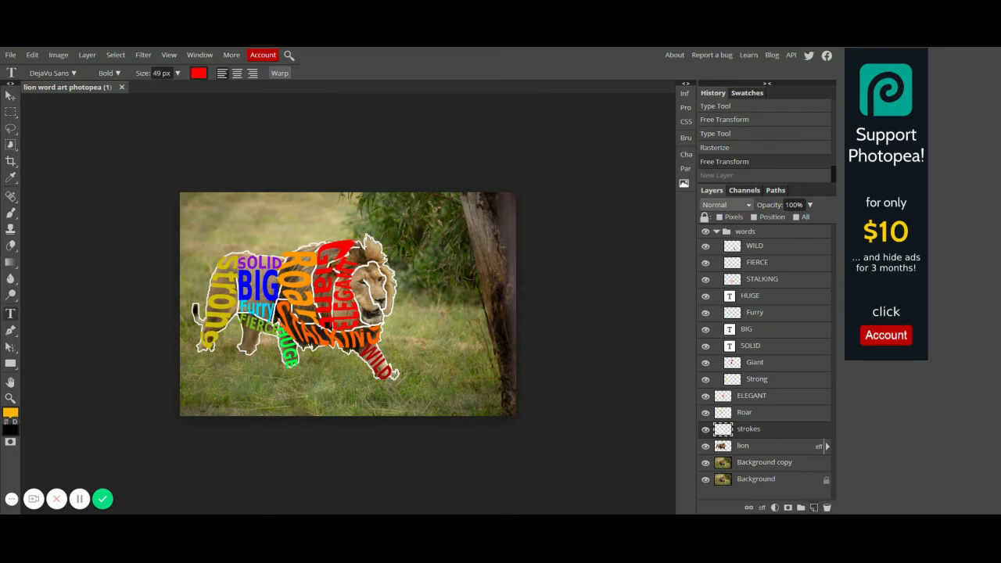
Add a new layer directly above the strokes layer and fill it with black (000000) using the Paint Bucket tool.
left_click(814, 507)
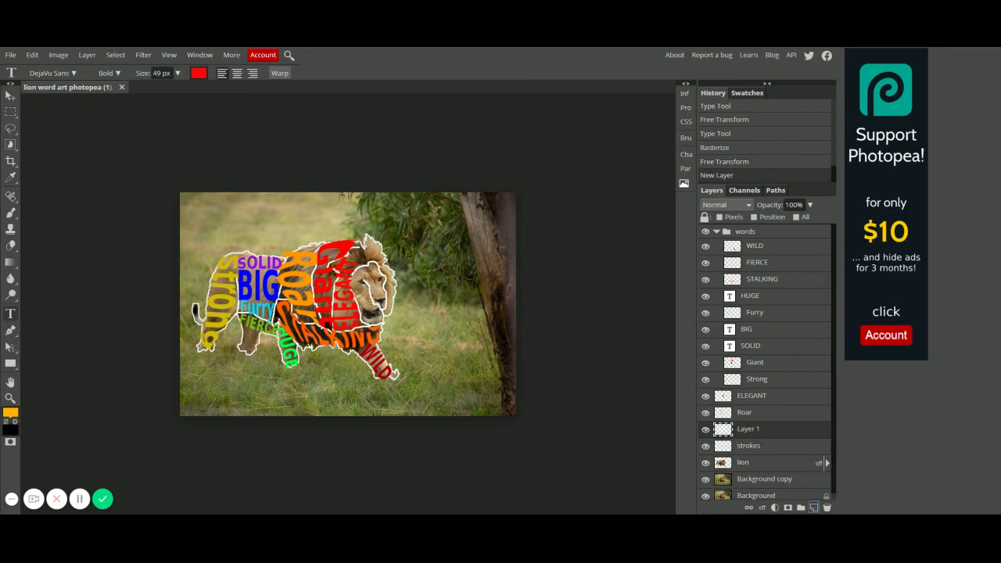
right_click(14, 266)
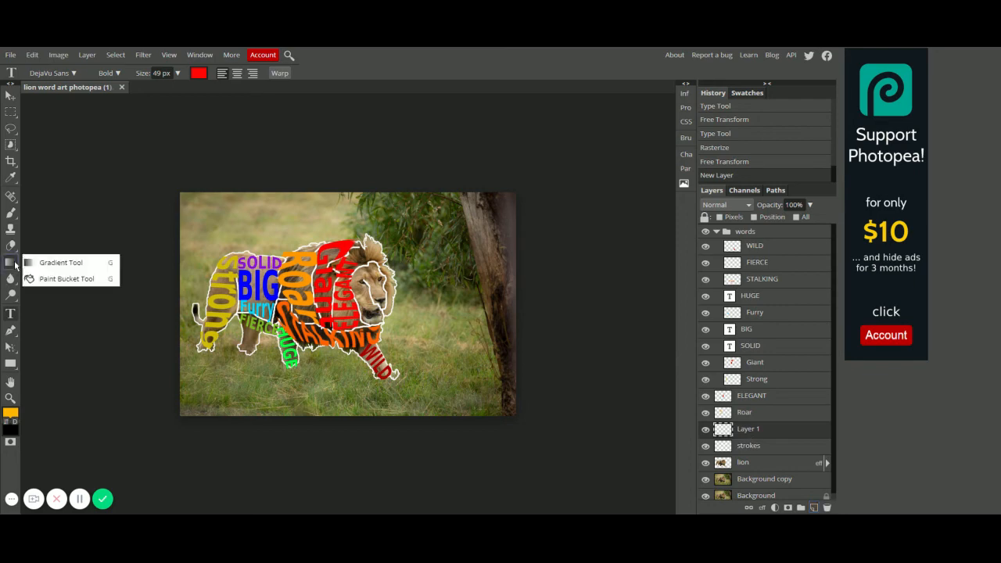
left_click(58, 280)
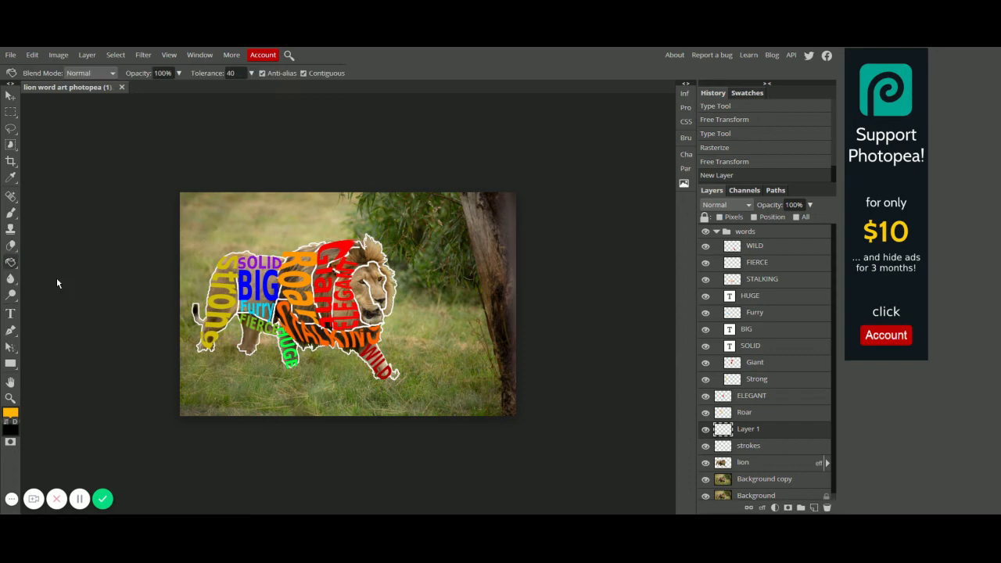
left_click(12, 416)
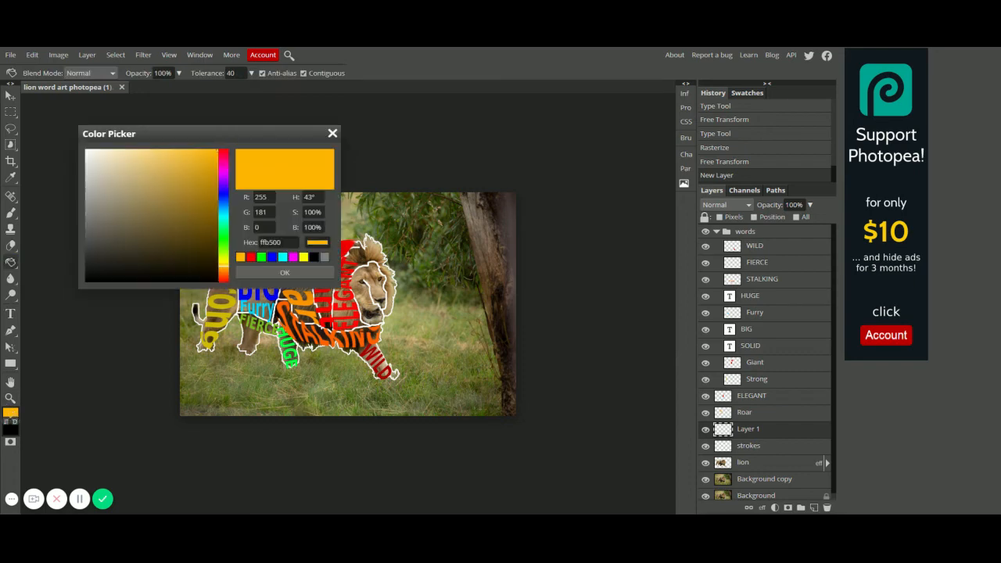
left_click_drag(174, 216, 86, 280)
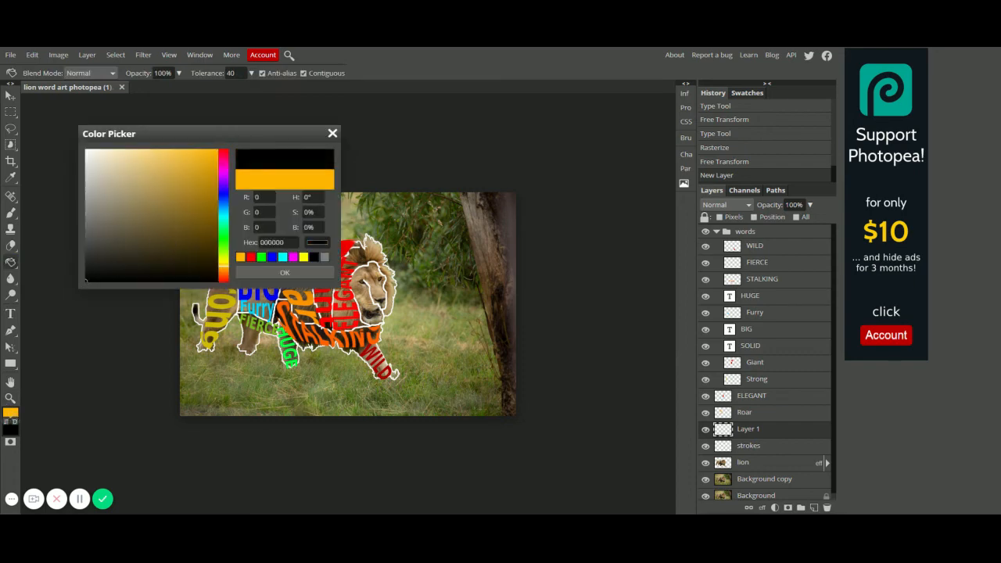
left_click(285, 271)
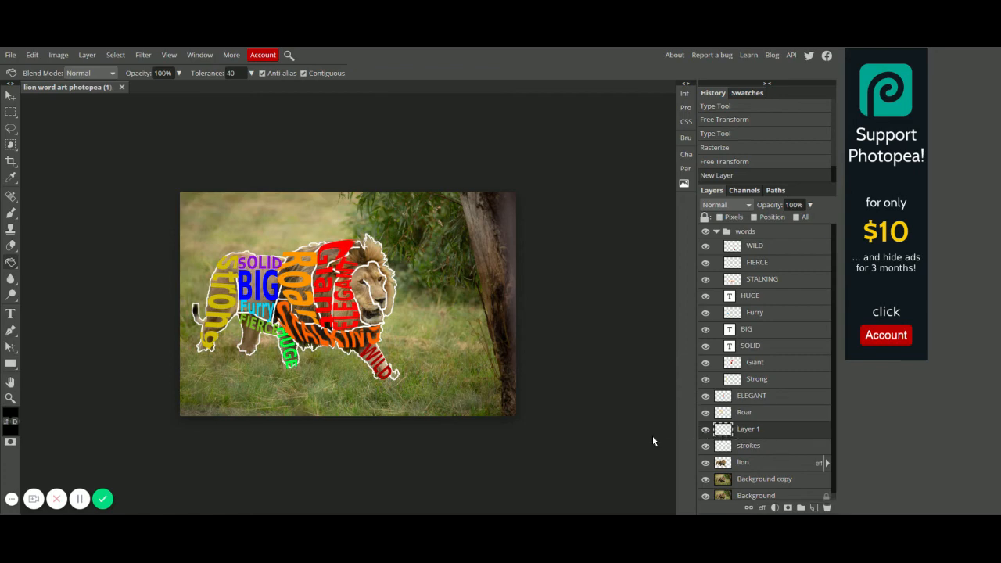
left_click(442, 336)
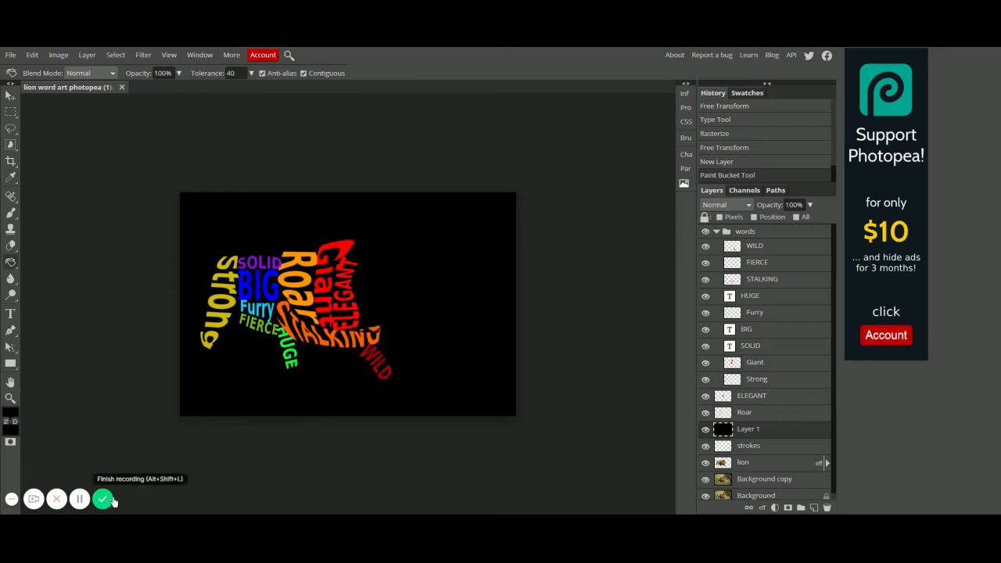
Save the finished lion word art as a PSD file.
left_click(11, 56)
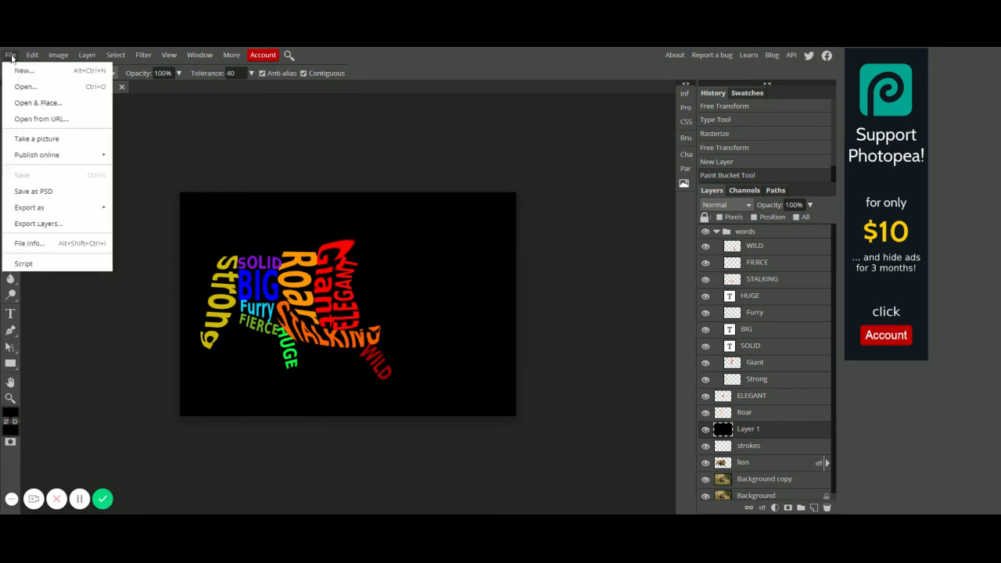
left_click(43, 194)
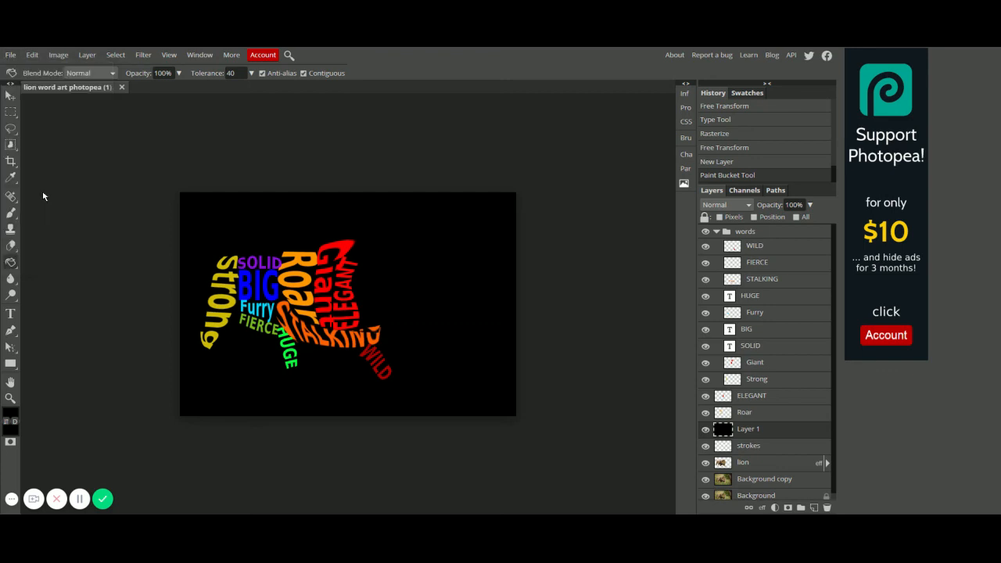